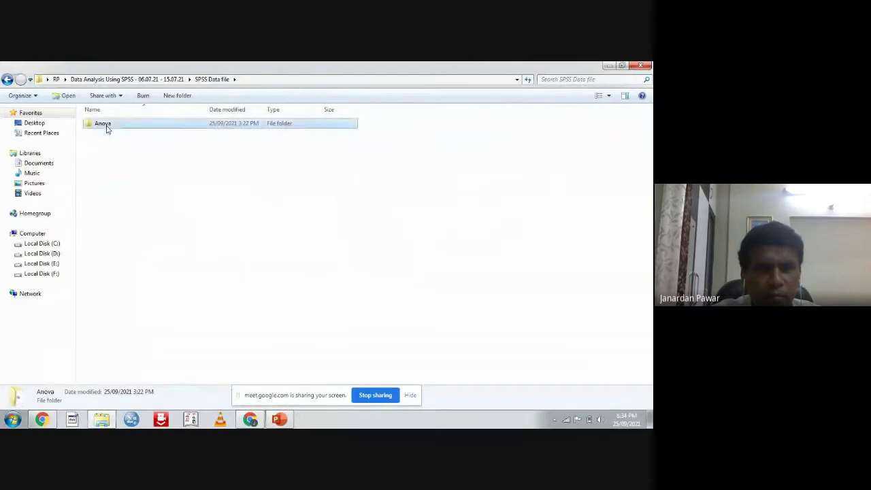
Step: Close the open SPSS Data file folder window and browse to the SPSS folder on Local Disk (E:)
{"action": "left_click", "coordinate": [7, 78]}
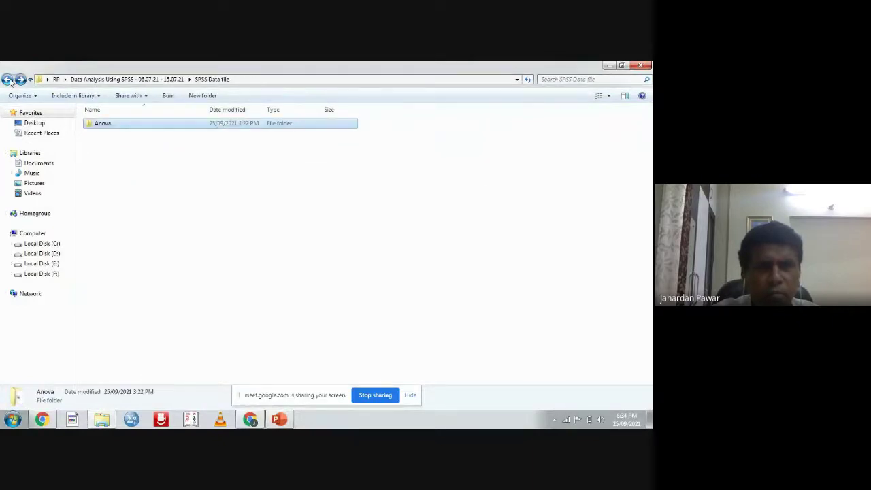
{"action": "left_click", "coordinate": [642, 67]}
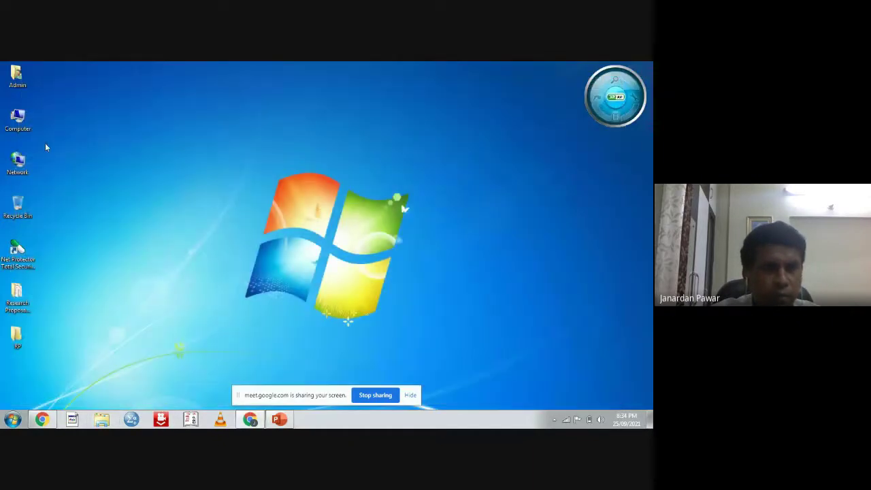
{"action": "double_click", "coordinate": [17, 119]}
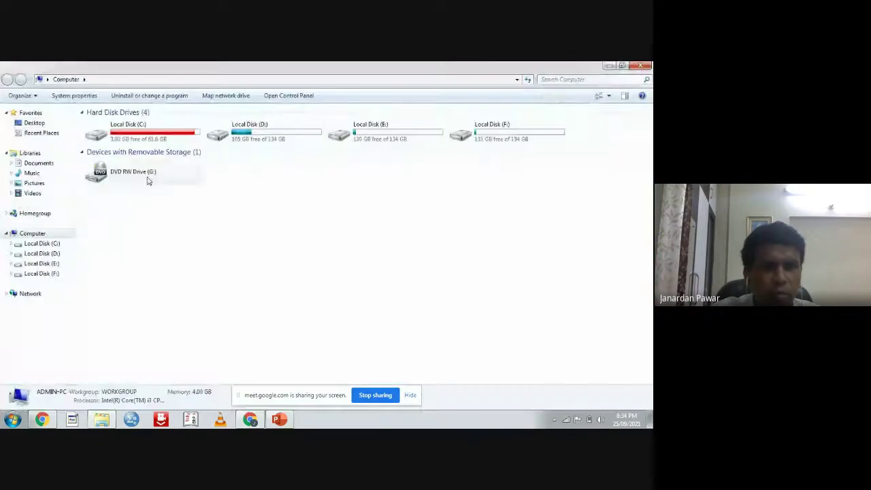
{"action": "double_click", "coordinate": [229, 139]}
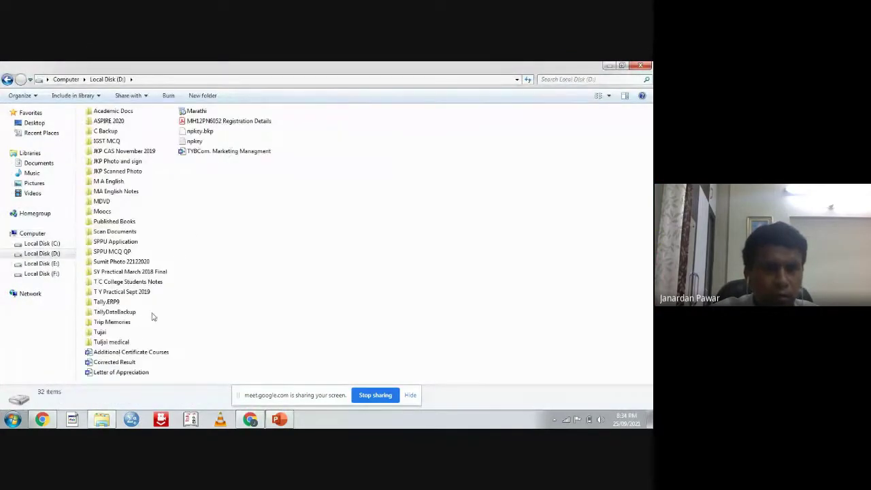
{"action": "left_click", "coordinate": [54, 265]}
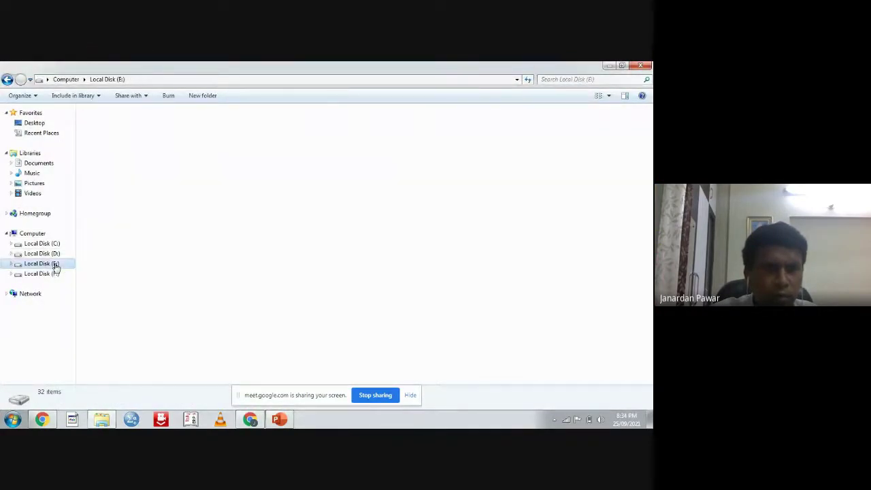
{"action": "double_click", "coordinate": [112, 321]}
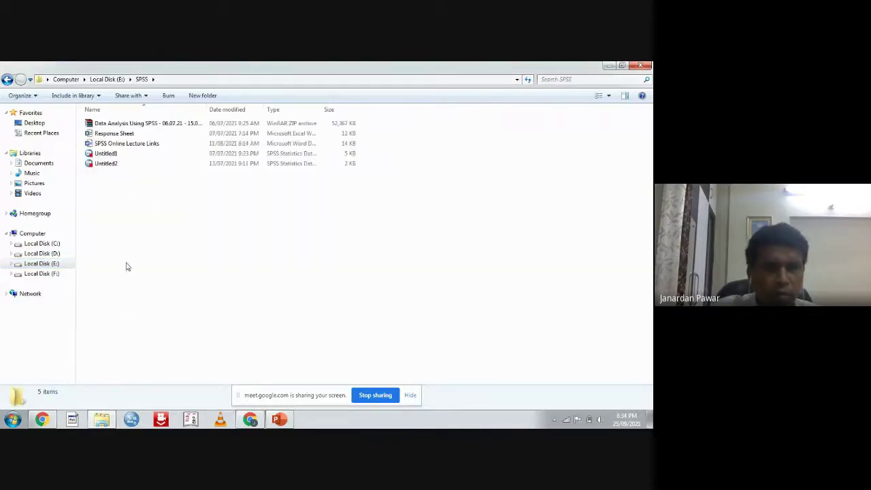
Step: Open the Ex.2 t test.sav data file from the SPSS Data file folder inside the Data Analysis Using SPSS archive
{"action": "left_click", "coordinate": [136, 124]}
{"action": "double_click", "coordinate": [136, 124]}
{"action": "left_click", "coordinate": [349, 253]}
{"action": "double_click", "coordinate": [91, 217]}
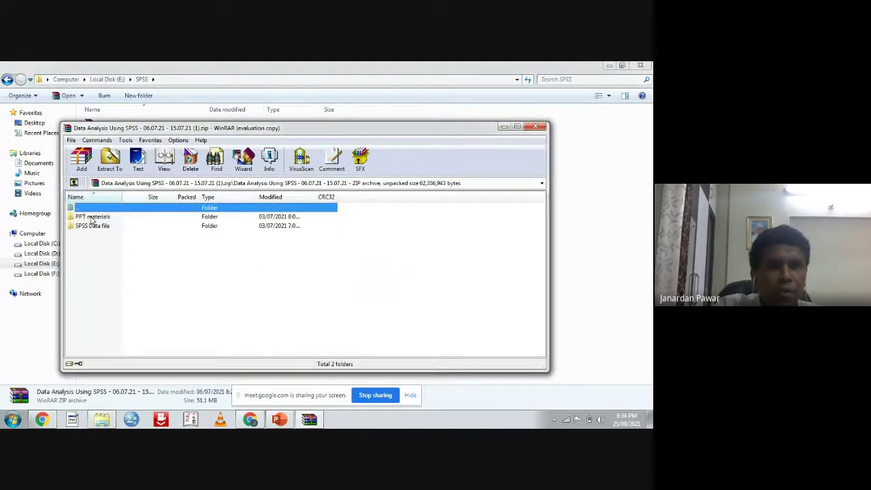
{"action": "double_click", "coordinate": [98, 226]}
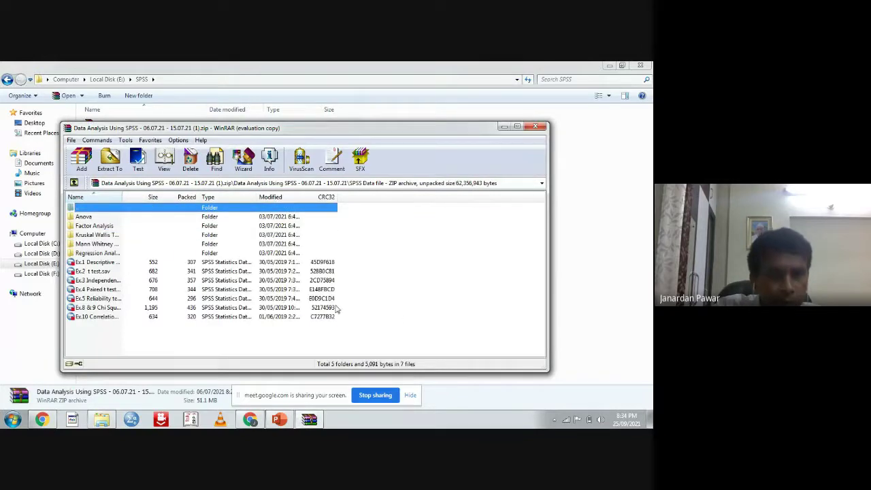
{"action": "double_click", "coordinate": [102, 272]}
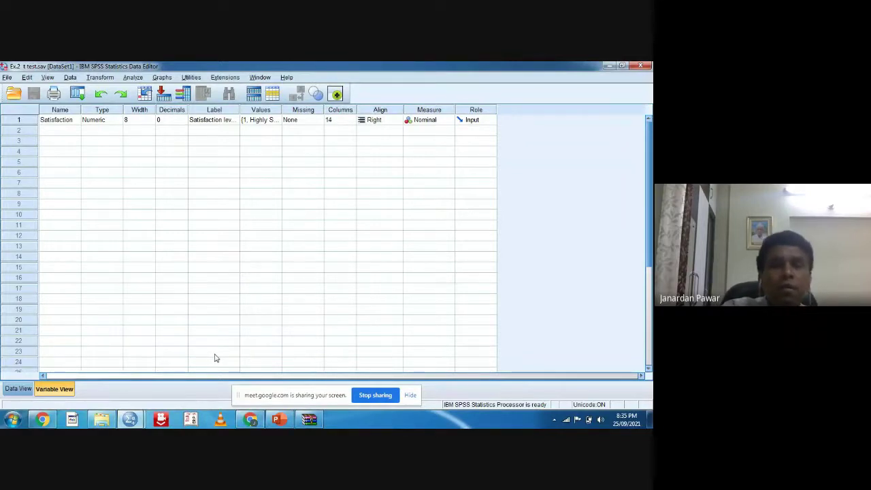
Step: Review the single-mean t-test problem slide in PowerPoint and return to SPSS to view the Satisfaction data values
{"action": "left_click", "coordinate": [279, 420]}
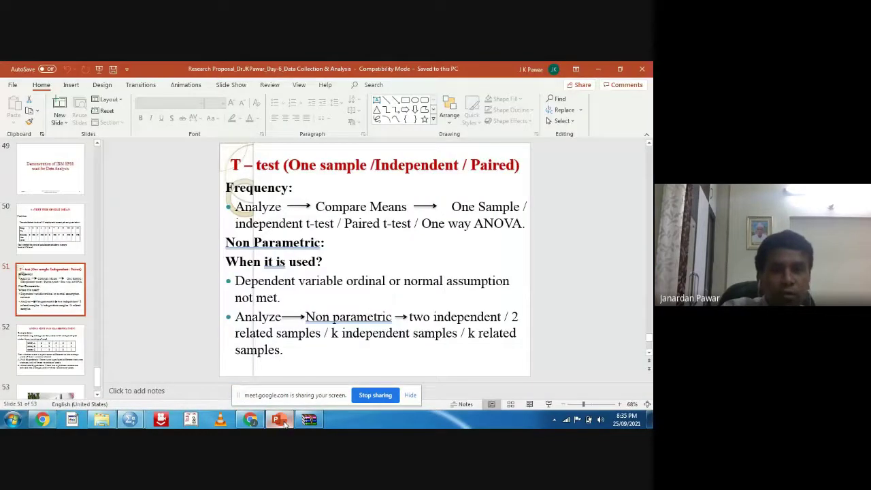
{"action": "key", "text": "Page_Up"}
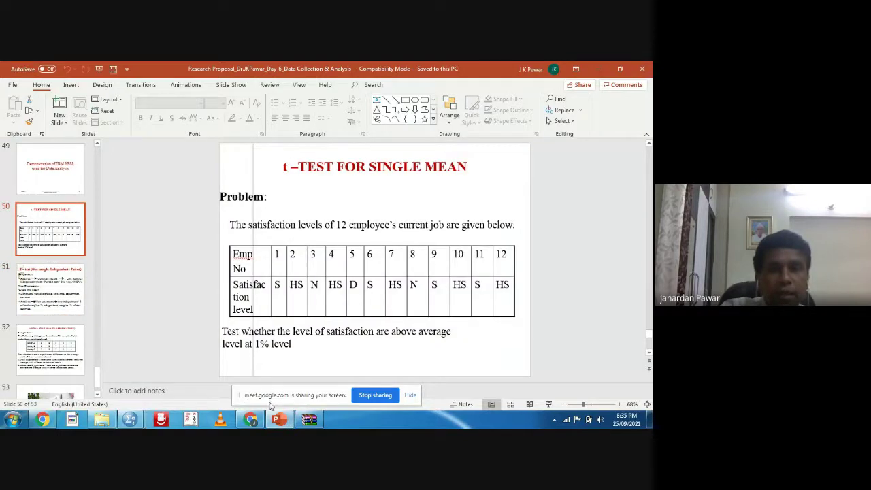
{"action": "mouse_move", "coordinate": [129, 420]}
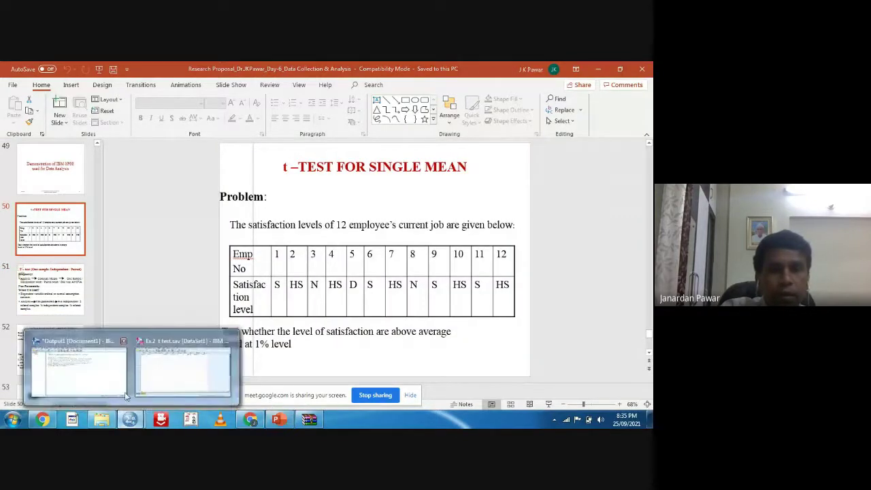
{"action": "left_click", "coordinate": [182, 371]}
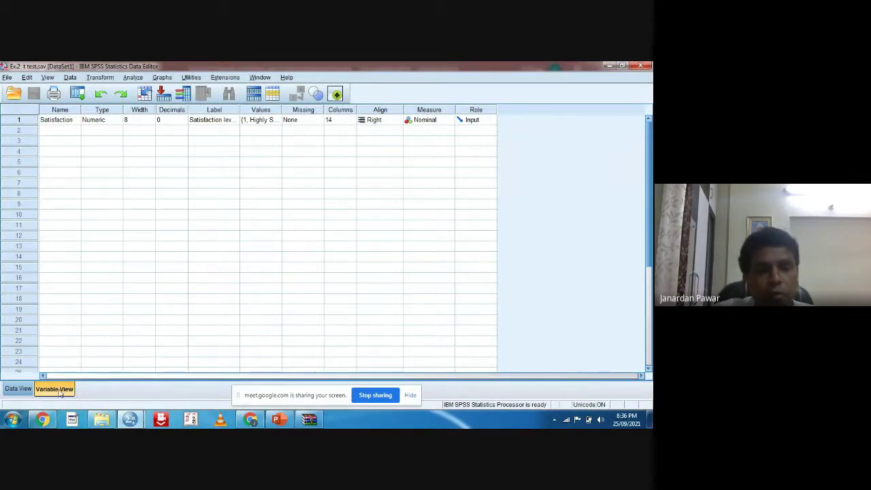
{"action": "left_click", "coordinate": [18, 388]}
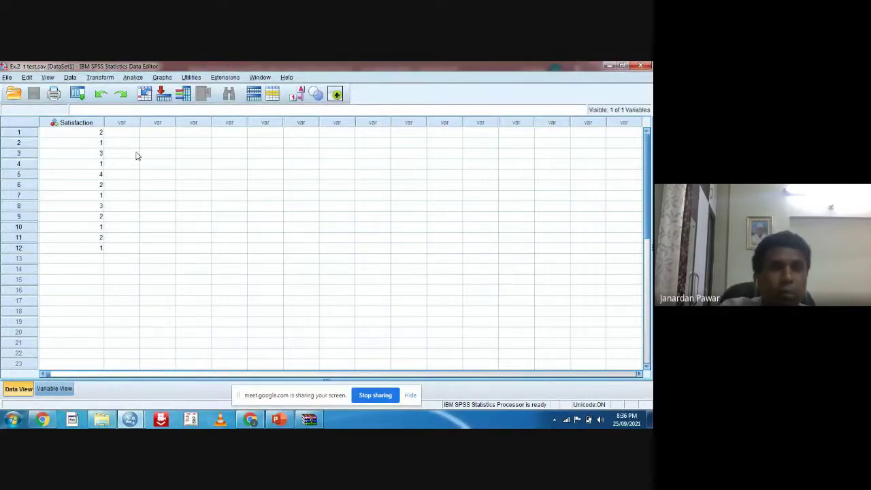
Step: Run a One-Sample T Test on the employees' satisfaction level with test value 0 and the default 95% confidence interval
{"action": "left_click", "coordinate": [133, 78]}
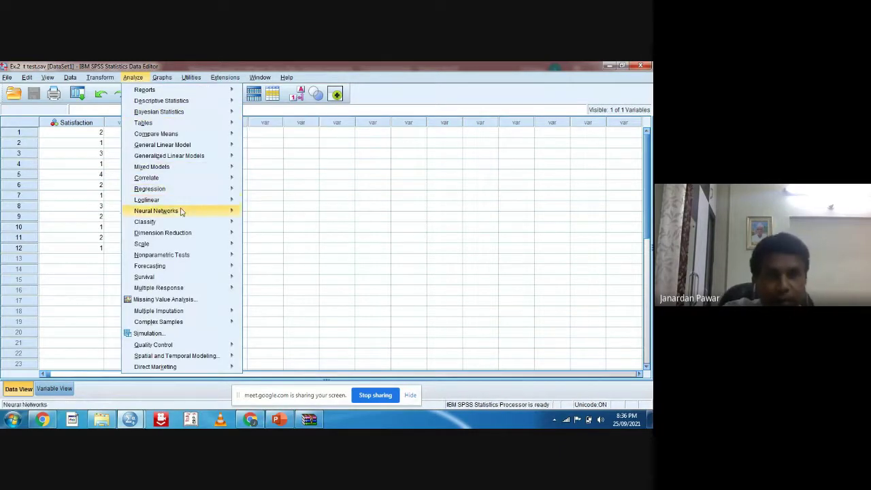
{"action": "mouse_move", "coordinate": [175, 136]}
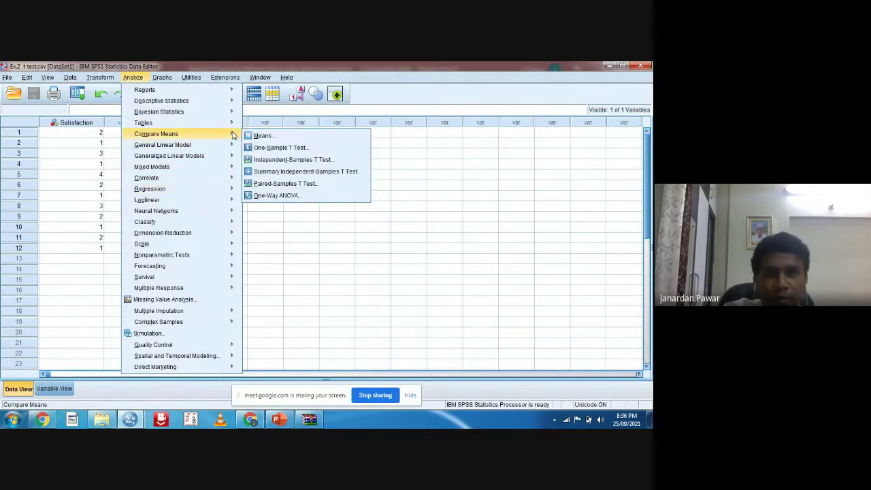
{"action": "left_click", "coordinate": [288, 150]}
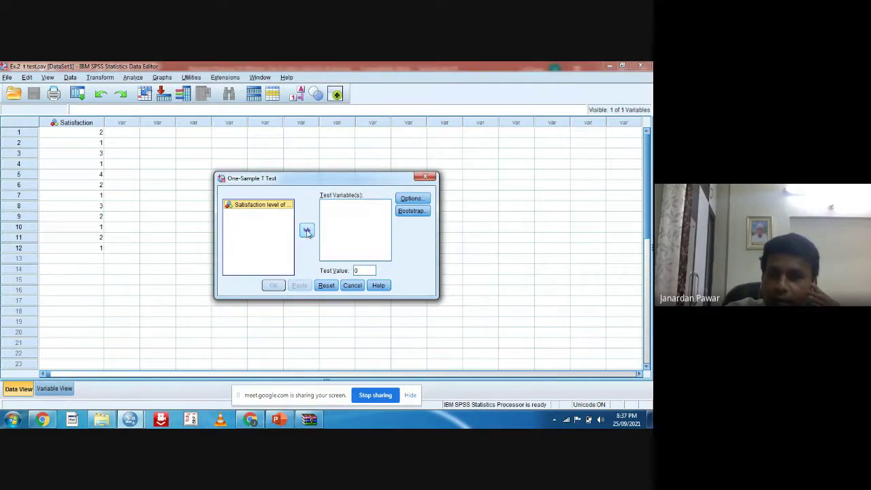
{"action": "left_click", "coordinate": [307, 231]}
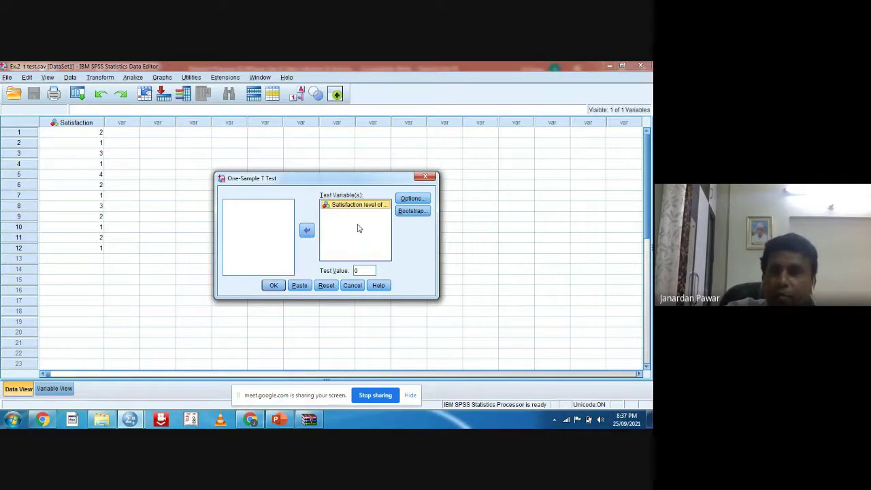
{"action": "left_click", "coordinate": [411, 198]}
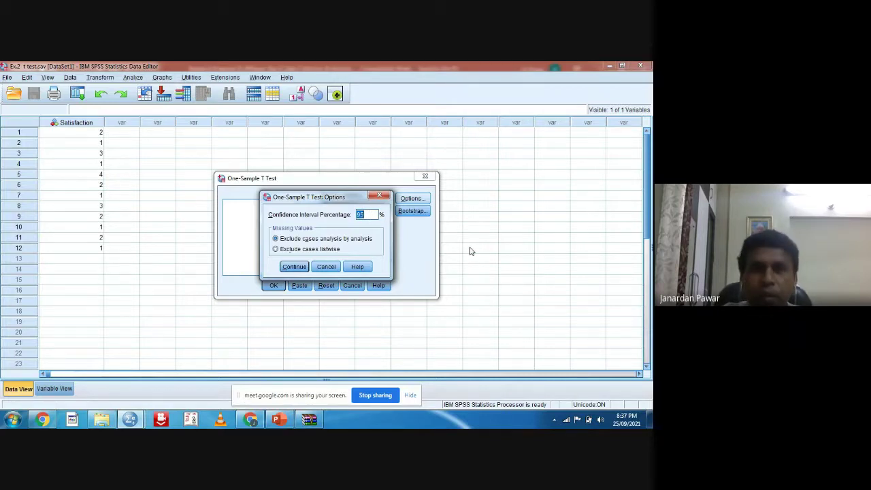
{"action": "left_click", "coordinate": [302, 269]}
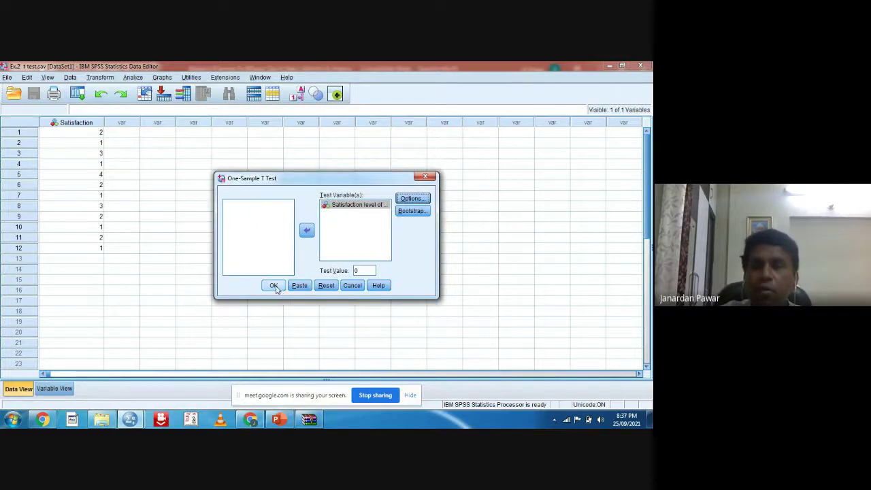
{"action": "left_click", "coordinate": [274, 286]}
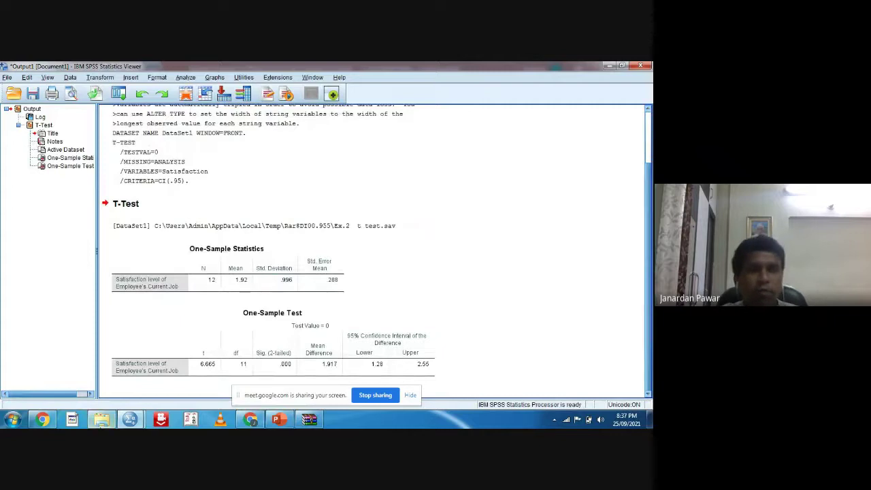
{"action": "mouse_move", "coordinate": [102, 421]}
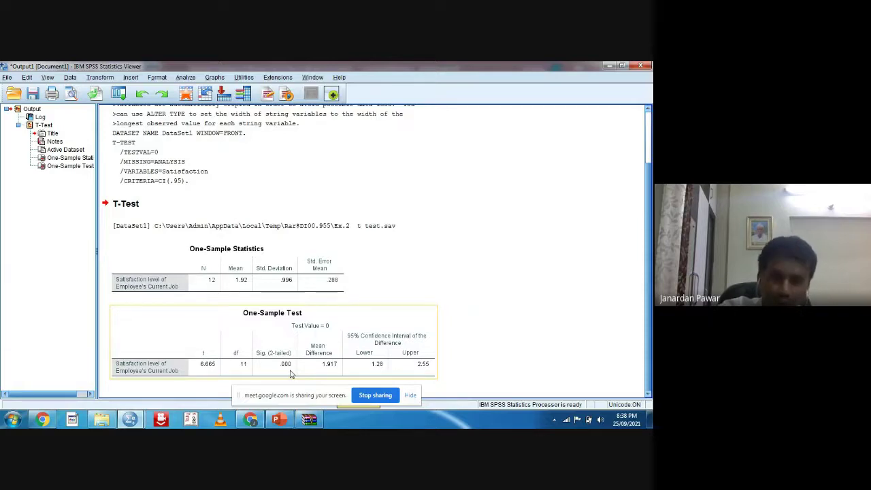
{"action": "left_click", "coordinate": [261, 294]}
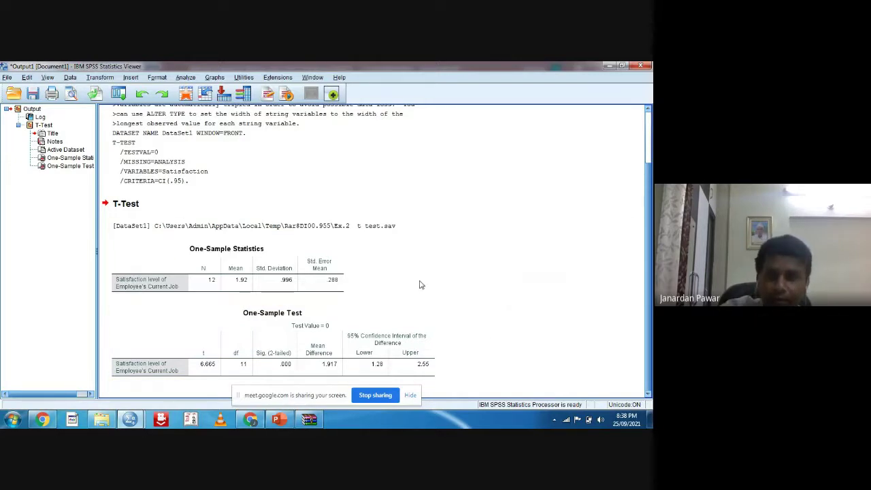
{"action": "left_click", "coordinate": [640, 66]}
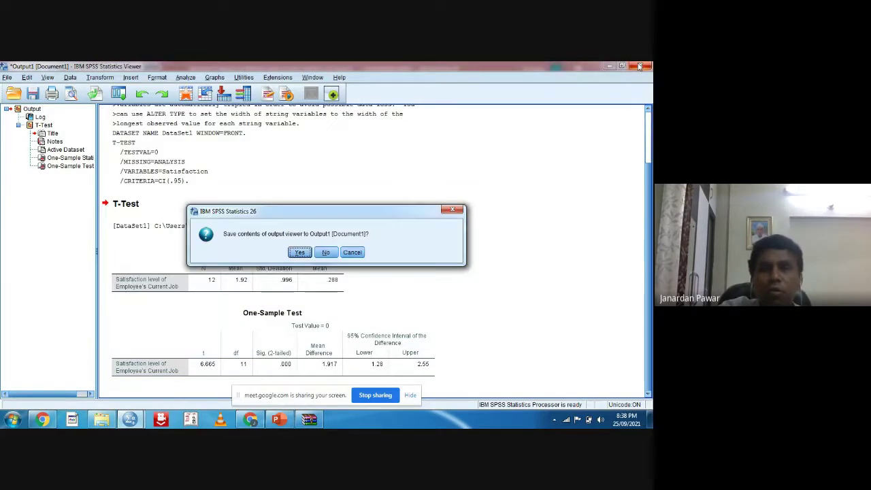
{"action": "left_click", "coordinate": [306, 254]}
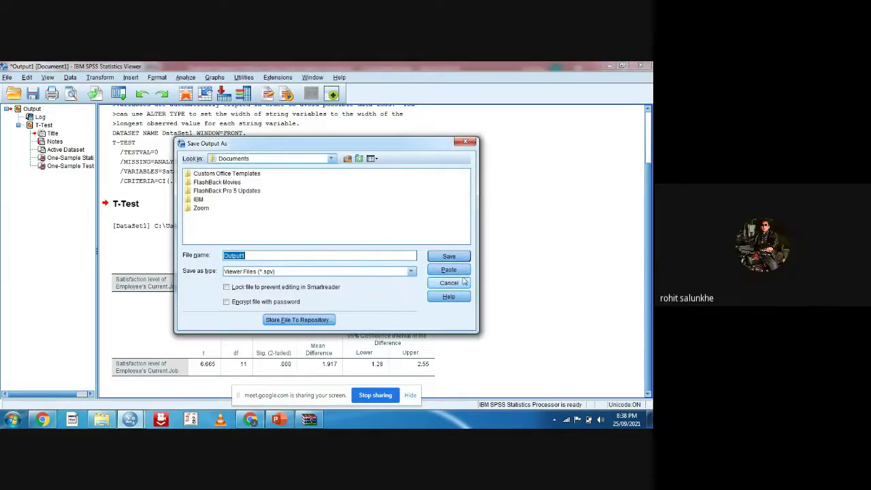
{"action": "left_click", "coordinate": [464, 142]}
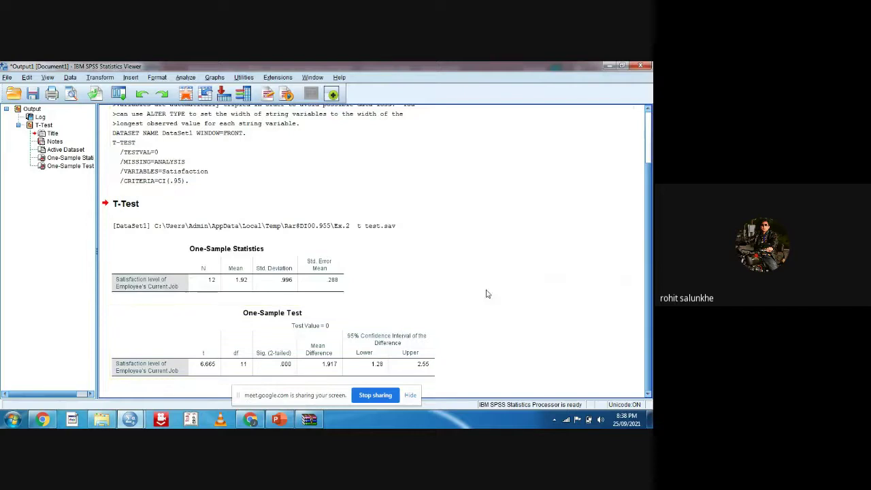
Step: Close the t-test output without saving it and exit SPSS Statistics
{"action": "left_click", "coordinate": [639, 66]}
{"action": "left_click", "coordinate": [326, 253]}
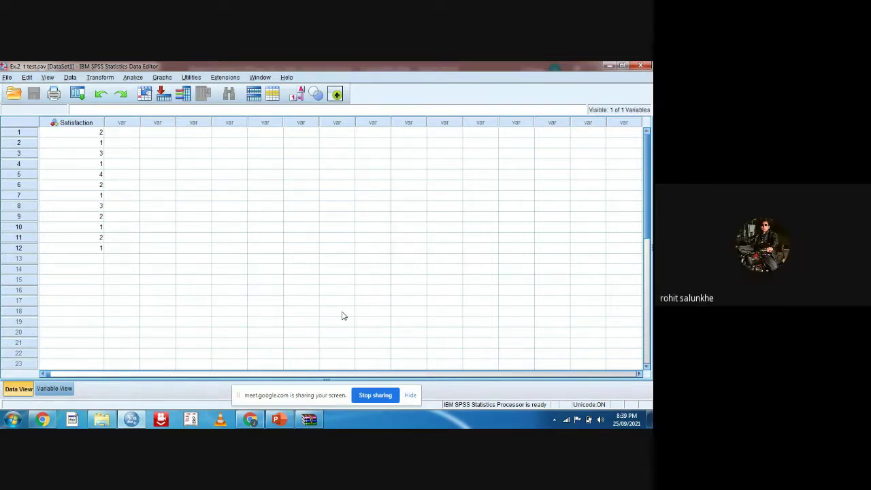
{"action": "left_click", "coordinate": [641, 67]}
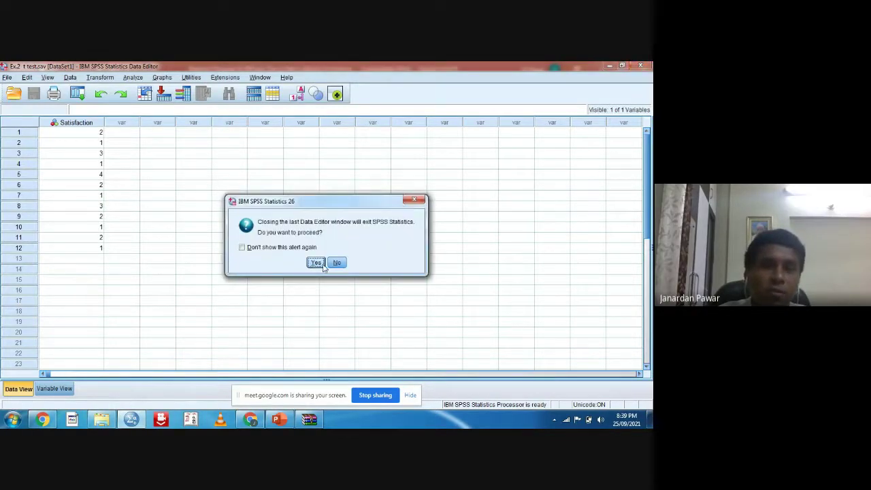
{"action": "left_click", "coordinate": [317, 263]}
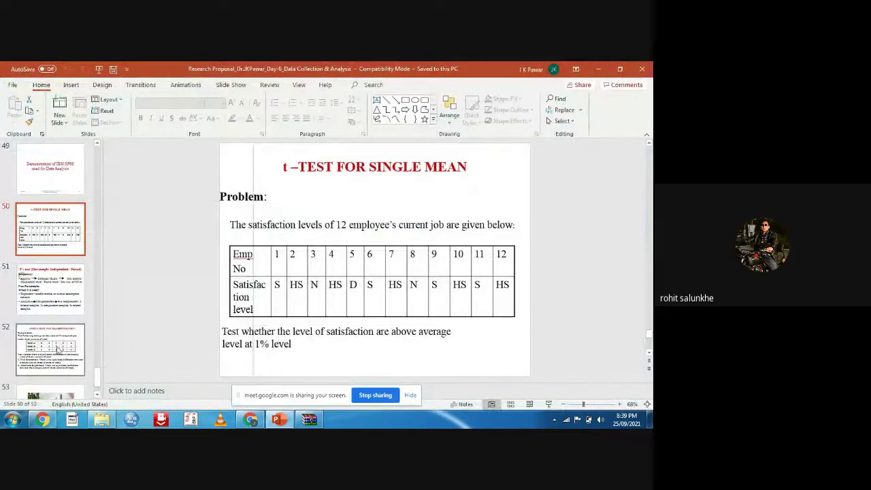
Step: Review the null and alternate hypotheses on the one-way classification ANOVA slide in PowerPoint, highlighting their wording
{"action": "left_click", "coordinate": [50, 343]}
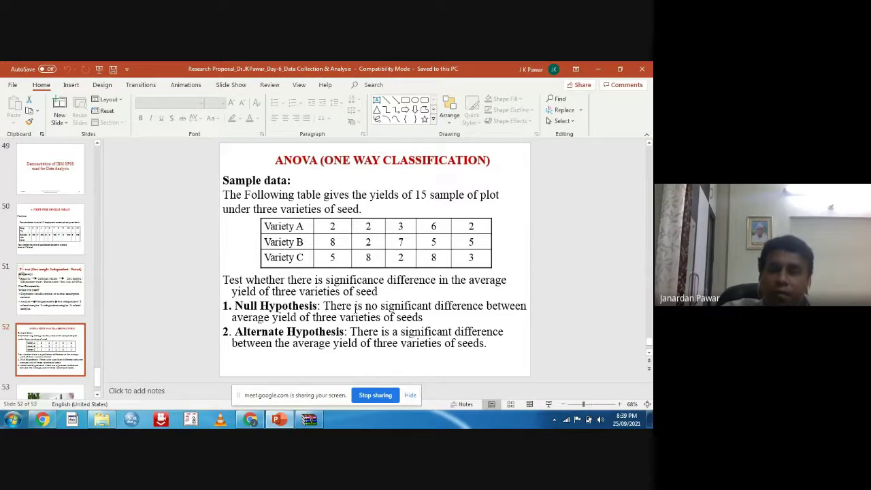
{"action": "left_click_drag", "start_coordinate": [324, 306], "coordinate": [433, 306]}
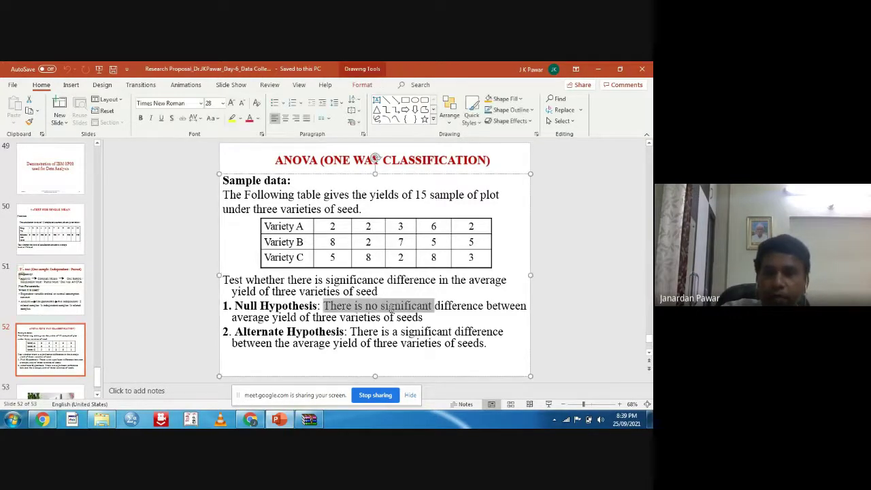
{"action": "left_click_drag", "start_coordinate": [355, 332], "coordinate": [441, 338]}
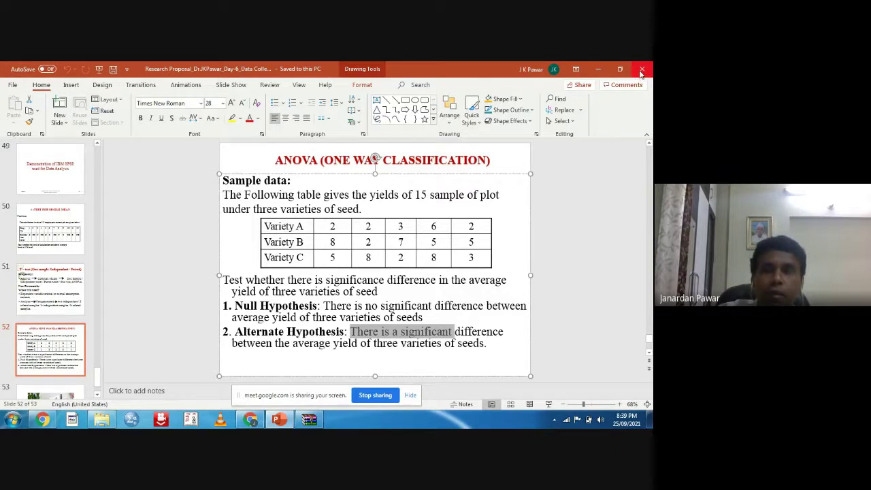
Step: Close the presentation and open the Ex.6 Anova One Way.sav data file from the archive's Anova folder
{"action": "left_click", "coordinate": [642, 70]}
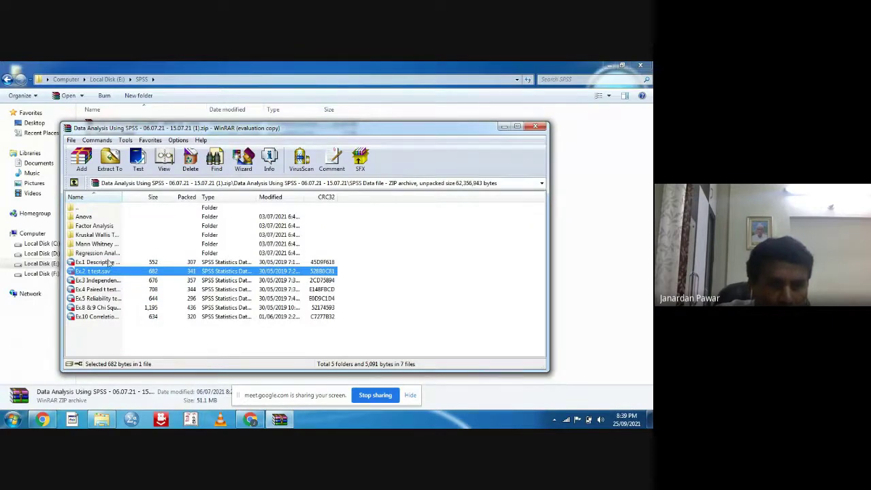
{"action": "double_click", "coordinate": [84, 216]}
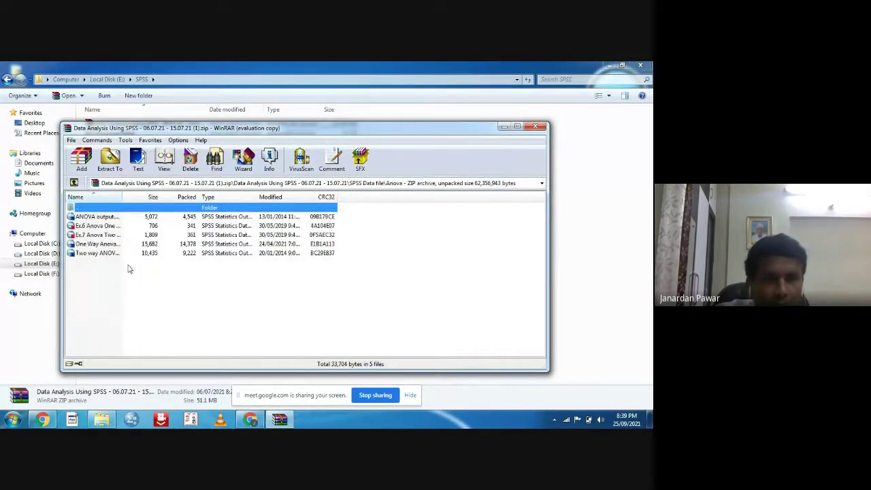
{"action": "double_click", "coordinate": [101, 226]}
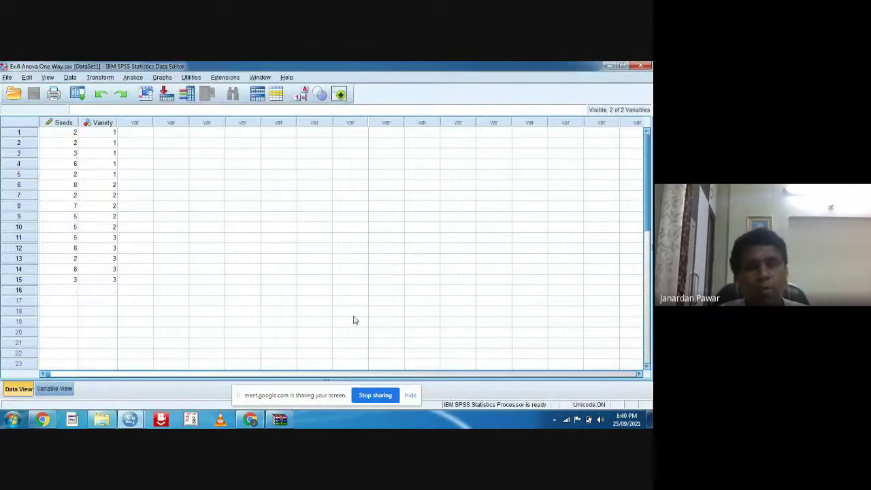
Step: Examine the definitions of the Seeds and Variety variables, including the measurement level options for Seeds, and return to the data values
{"action": "left_click", "coordinate": [57, 393]}
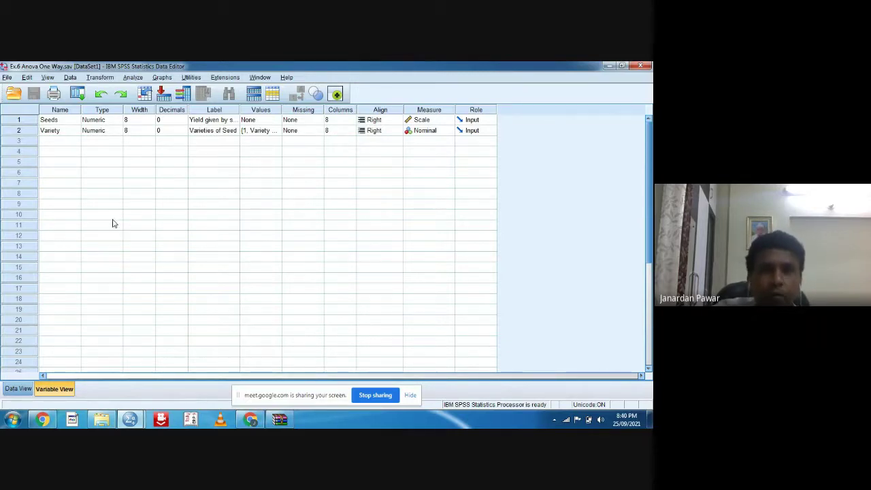
{"action": "left_click", "coordinate": [446, 120]}
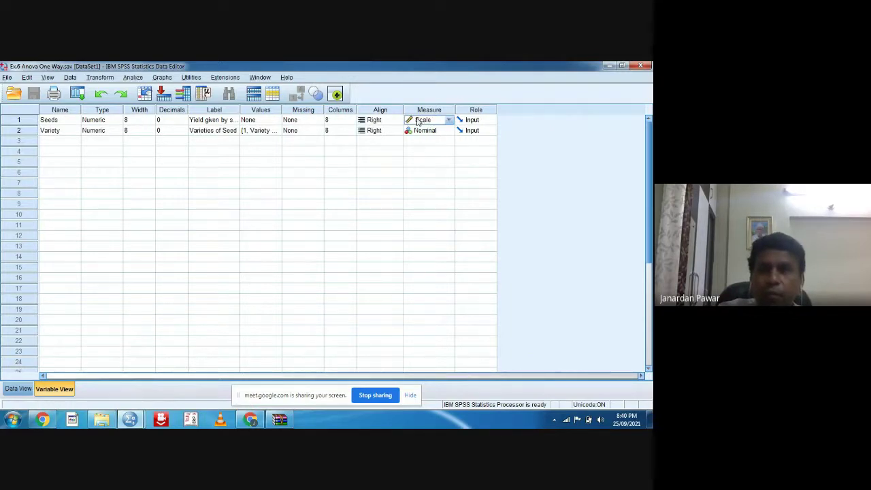
{"action": "left_click", "coordinate": [448, 120]}
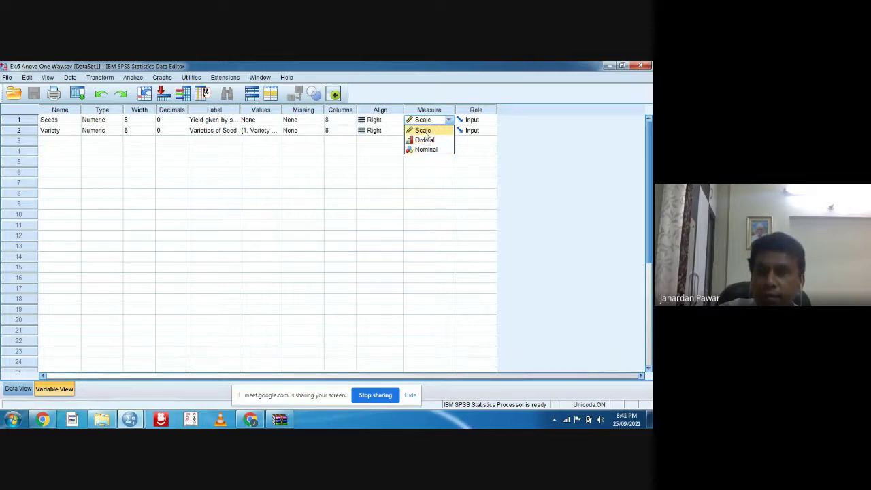
{"action": "left_click", "coordinate": [424, 185]}
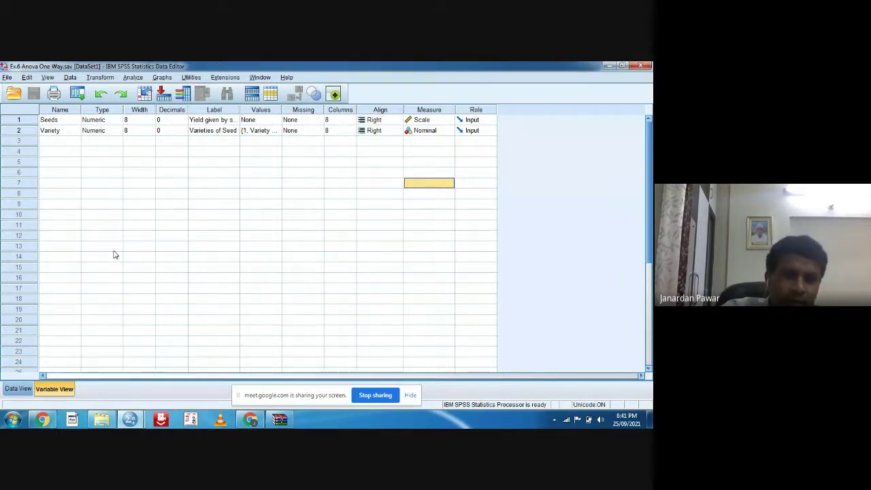
{"action": "left_click", "coordinate": [16, 390]}
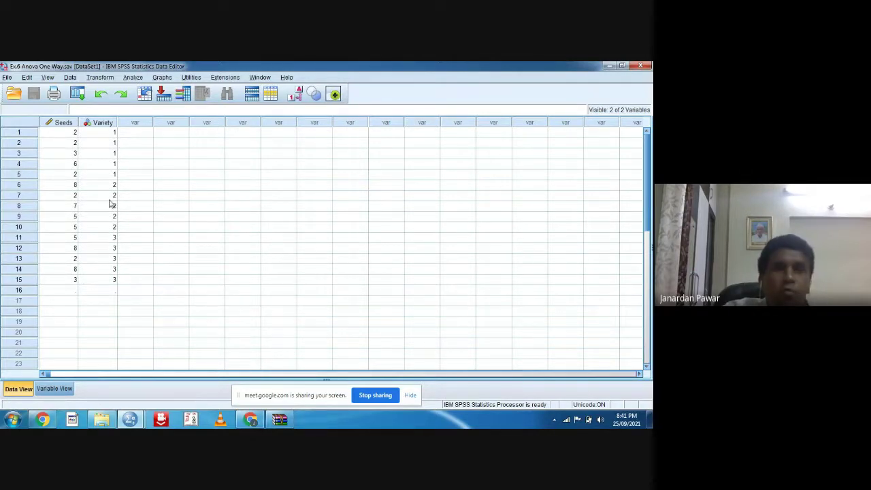
Step: Open the legacy nonparametric One-Sample Kolmogorov-Smirnov Test for the seed yield data
{"action": "left_click", "coordinate": [134, 79]}
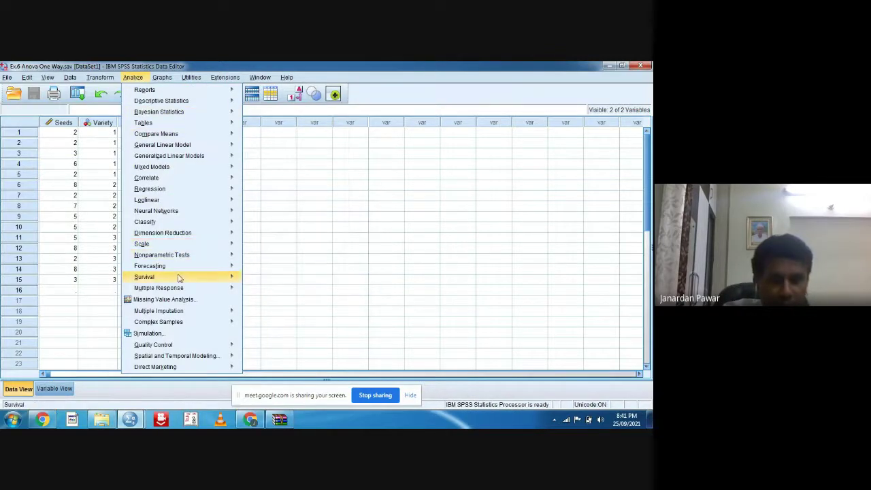
{"action": "mouse_move", "coordinate": [163, 259]}
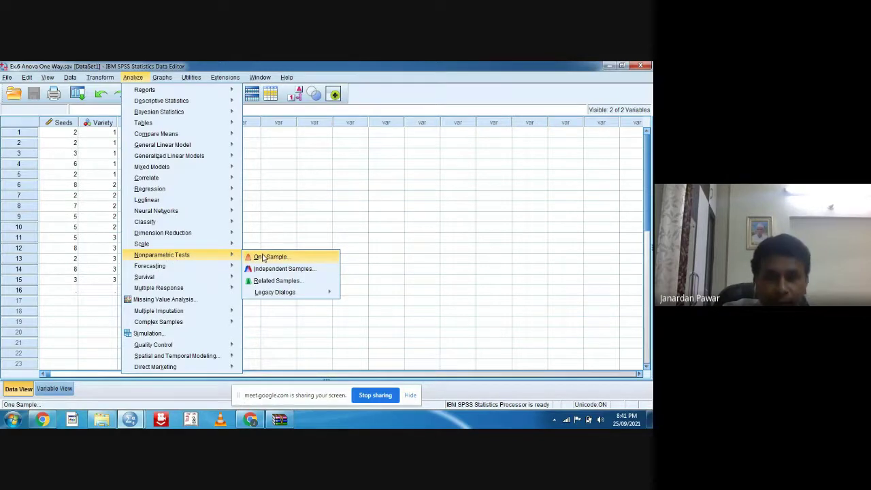
{"action": "mouse_move", "coordinate": [267, 295]}
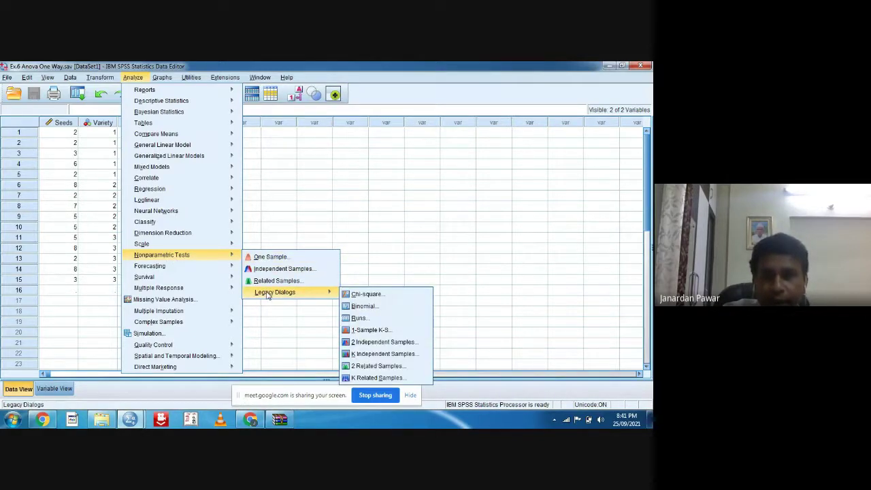
{"action": "left_click", "coordinate": [369, 330]}
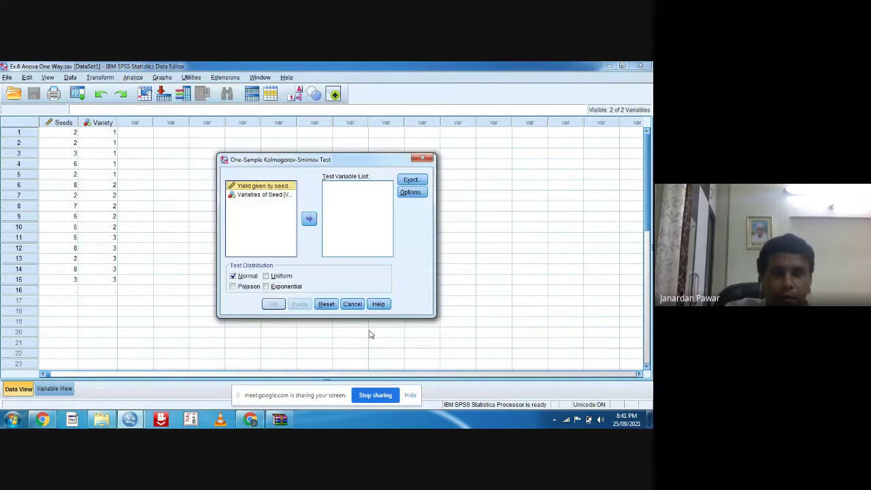